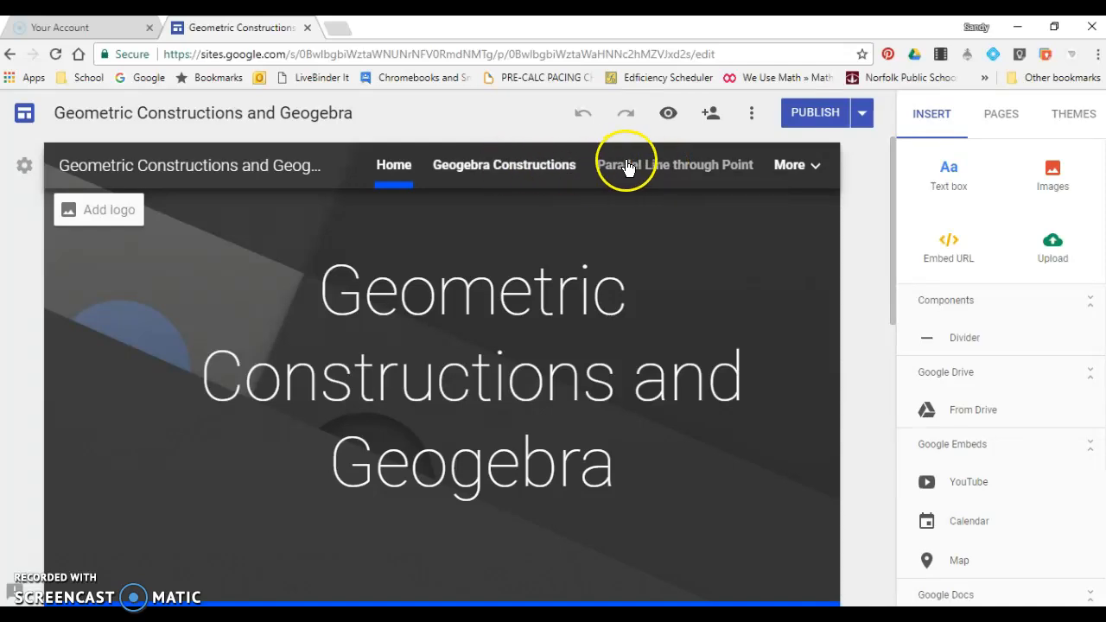
Open the site's Parallel Line through Point page and view its printed construction instructions
{"action": "left_click", "coordinate": [681, 167]}
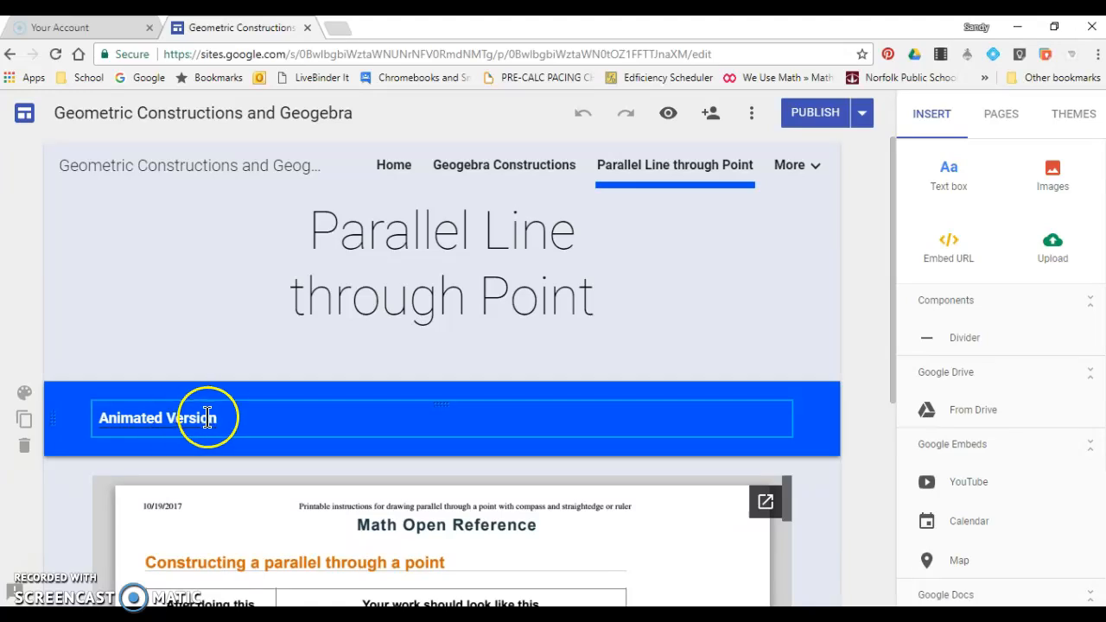
{"action": "left_click_drag", "start_coordinate": [892, 317], "coordinate": [890, 470]}
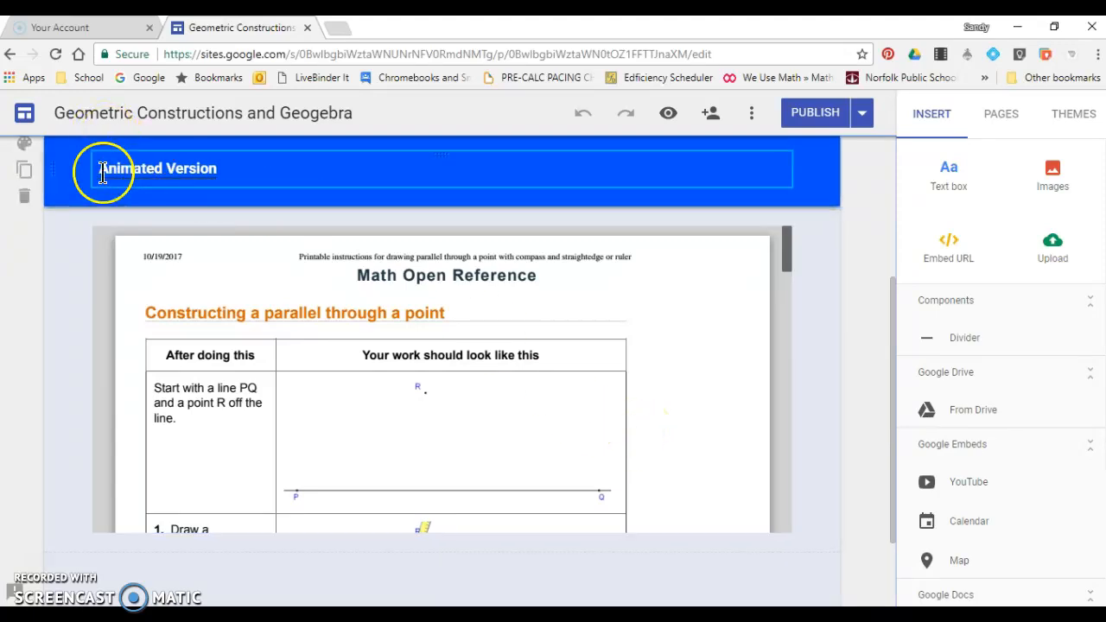
Switch to GeoGebra Classic from the browser's apps page and close its on-screen keyboard
{"action": "left_click", "coordinate": [12, 78]}
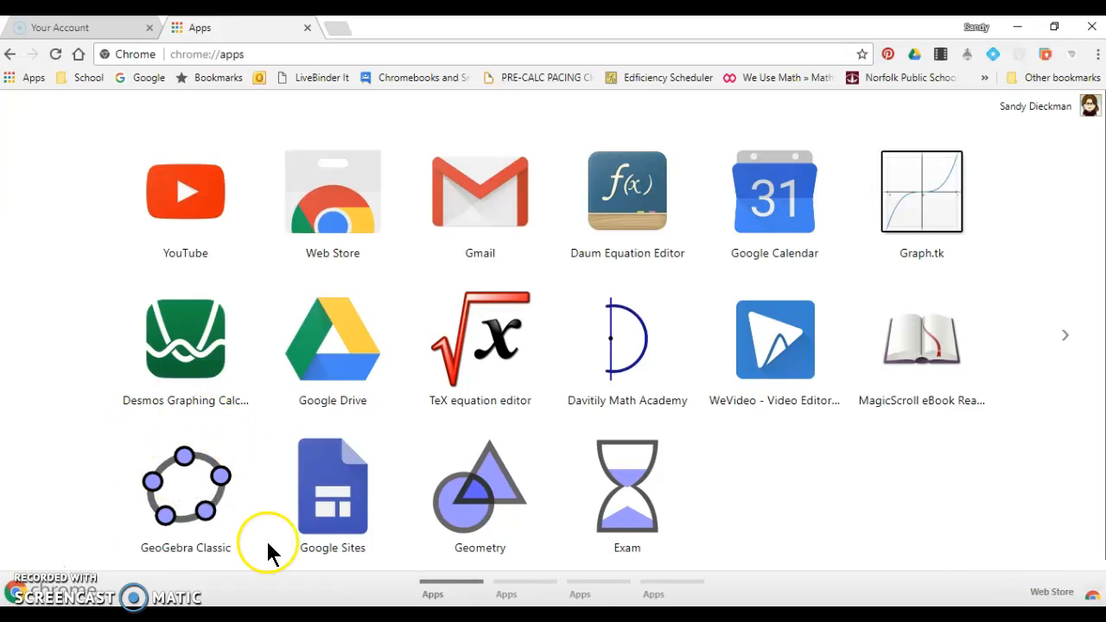
{"action": "left_click", "coordinate": [193, 509]}
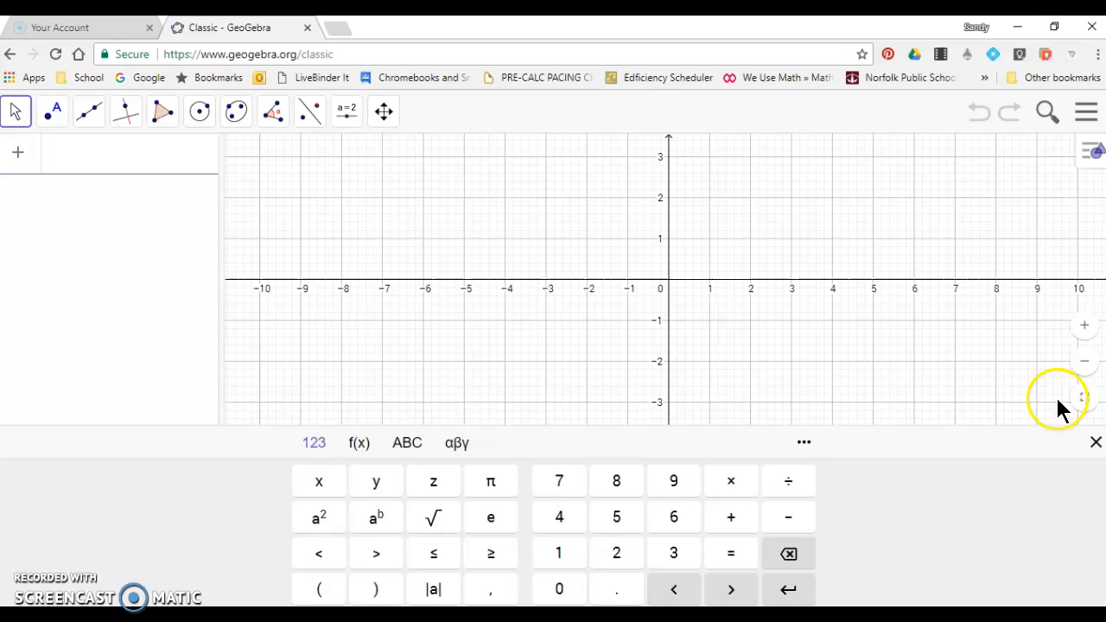
{"action": "left_click", "coordinate": [1096, 441]}
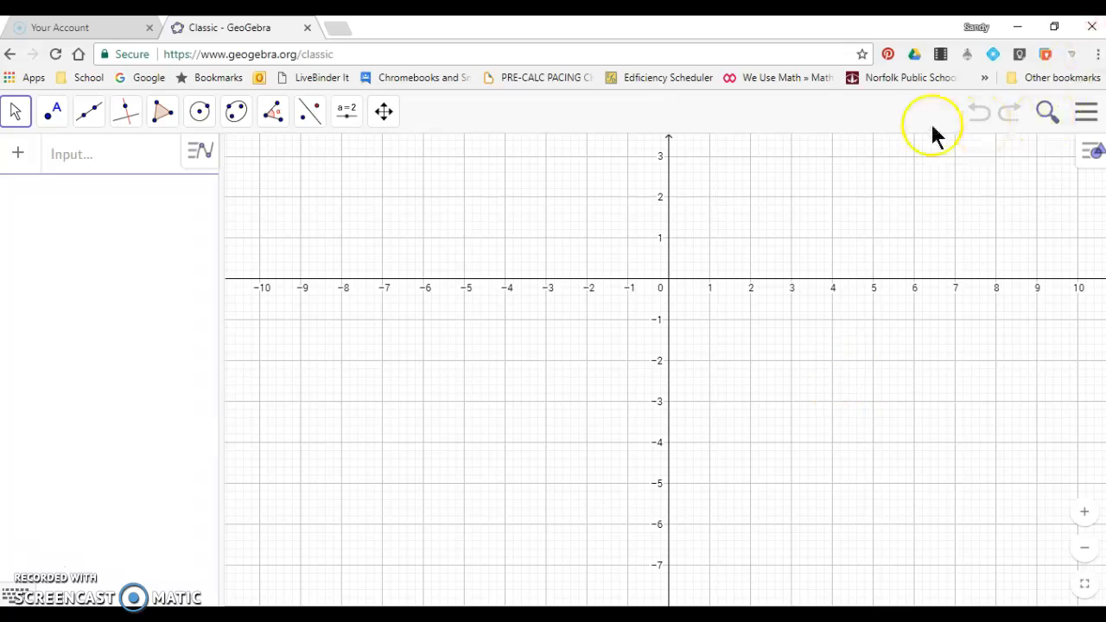
Hide both the grid and the axes in the graphics view
{"action": "left_click", "coordinate": [1094, 156]}
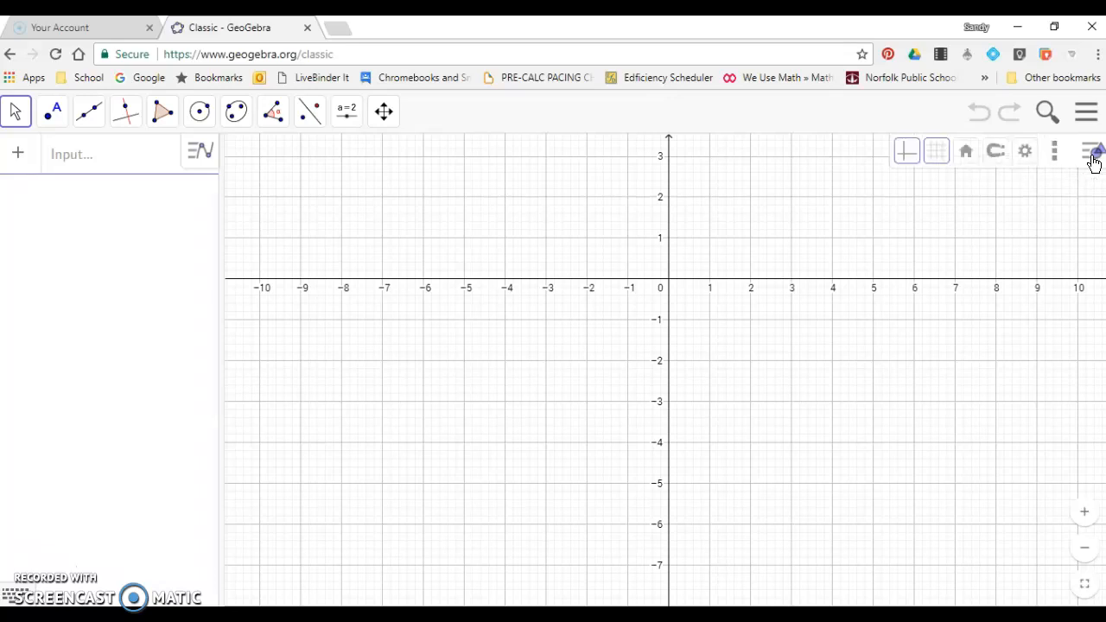
{"action": "left_click", "coordinate": [951, 148]}
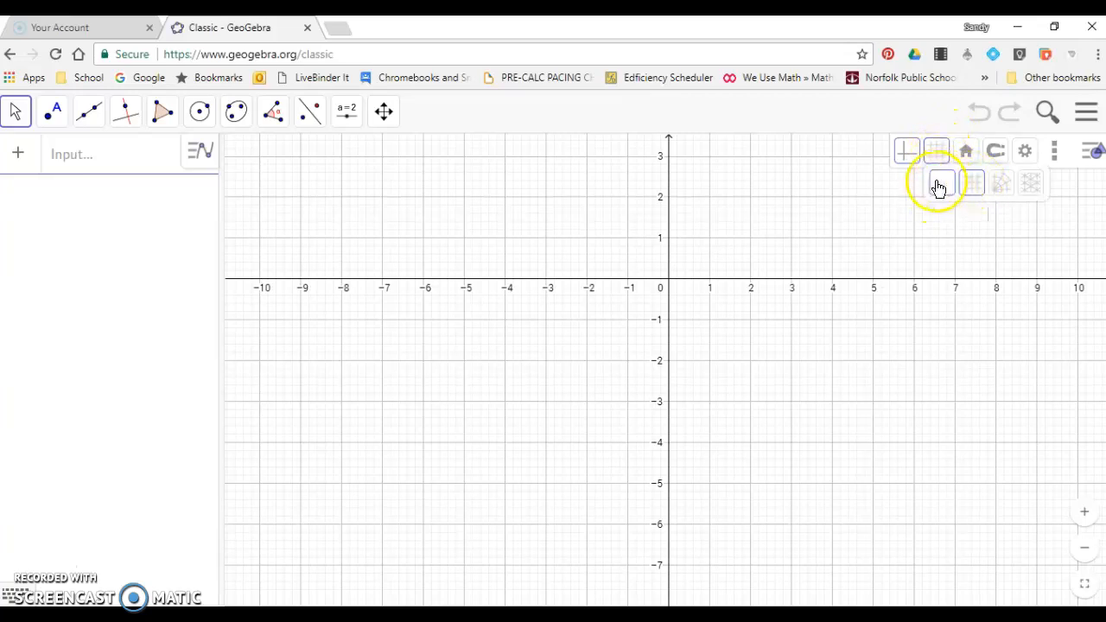
{"action": "left_click", "coordinate": [941, 187]}
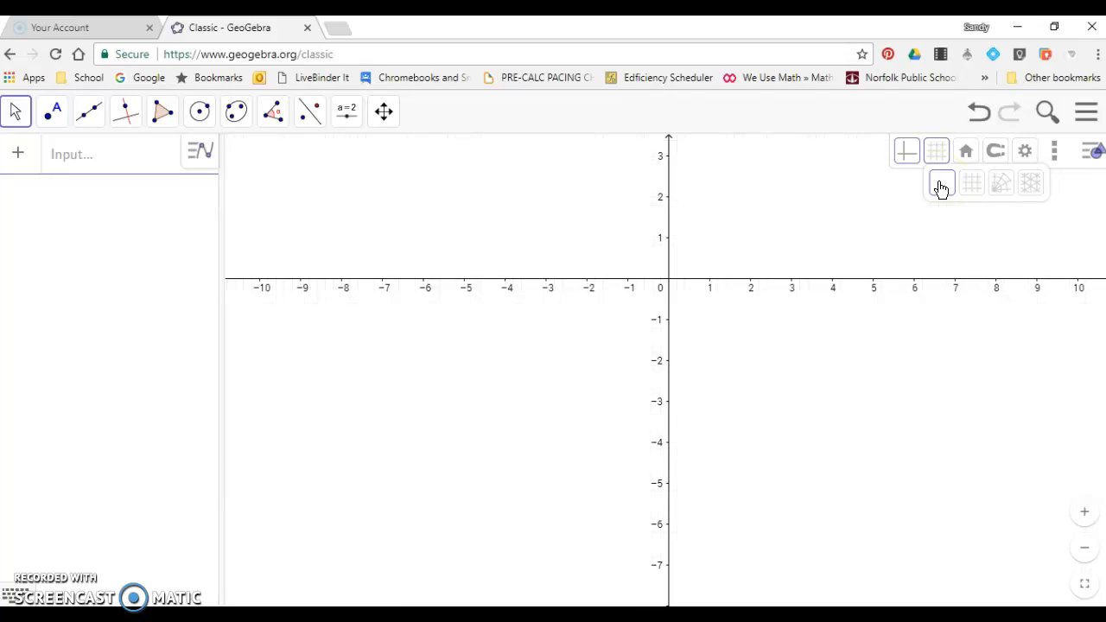
{"action": "left_click", "coordinate": [905, 153]}
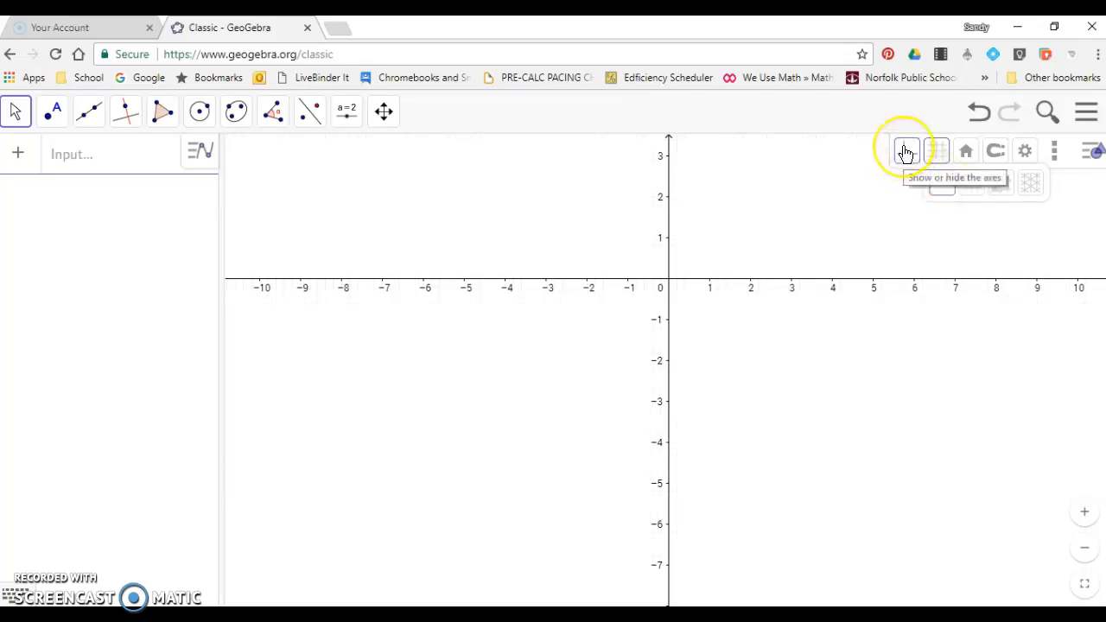
{"action": "left_click", "coordinate": [906, 153]}
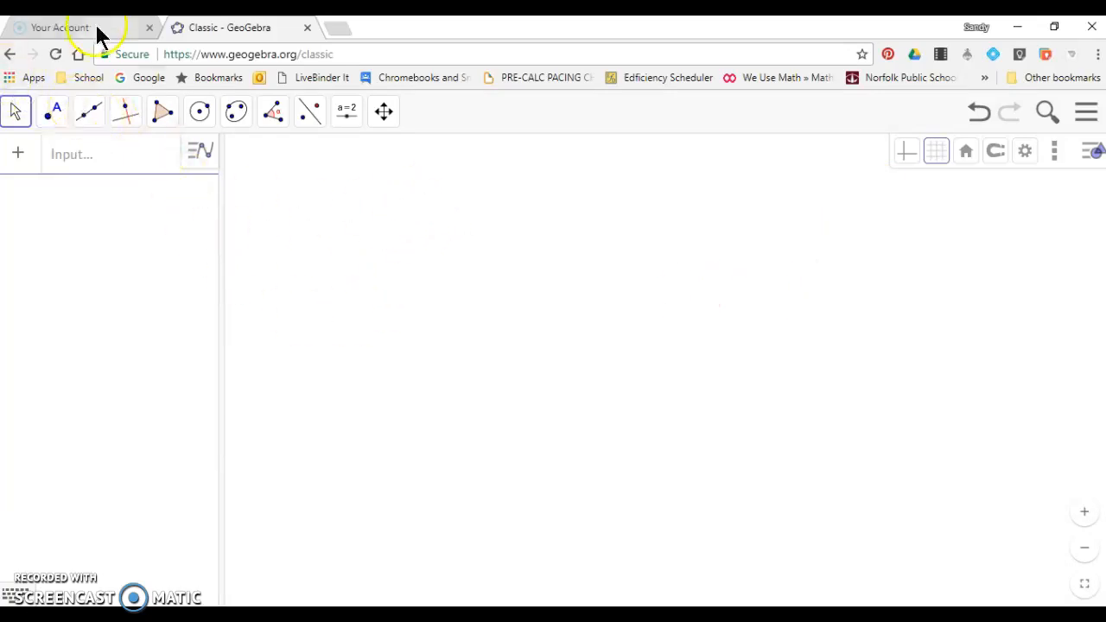
Draw a nearly horizontal line through two new points at about (-9.3, -4.8) and (4.8, -4.7)
{"action": "left_click", "coordinate": [86, 124]}
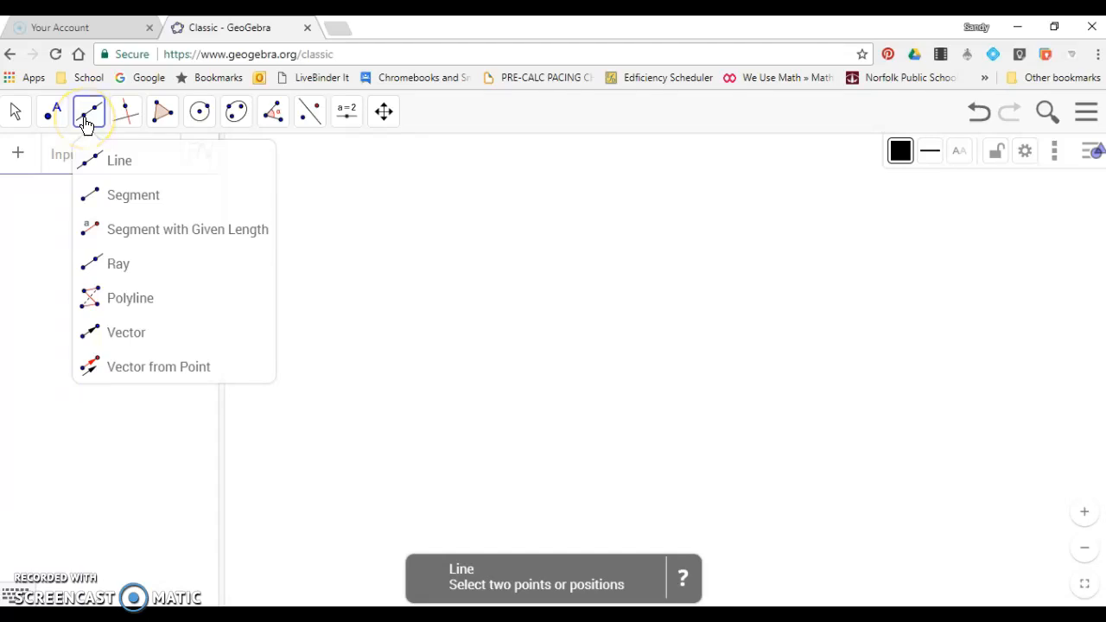
{"action": "left_click", "coordinate": [138, 164]}
{"action": "left_click", "coordinate": [286, 474]}
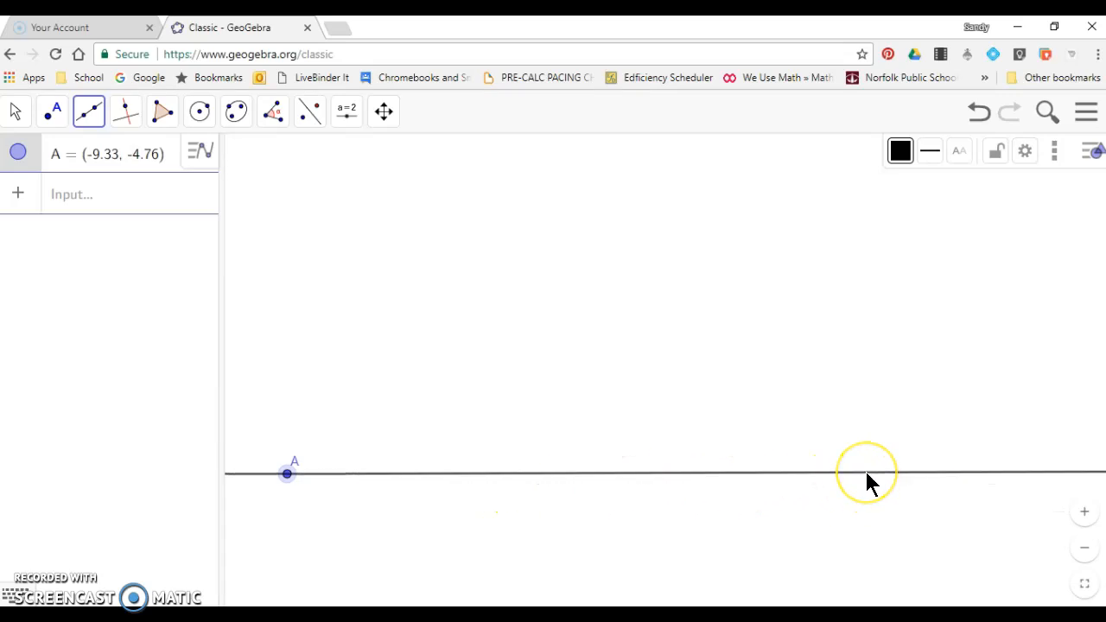
{"action": "left_click", "coordinate": [866, 473]}
Place a free point above the line at about (-5.8, 0.4)
{"action": "left_click", "coordinate": [55, 112]}
{"action": "left_click", "coordinate": [76, 160]}
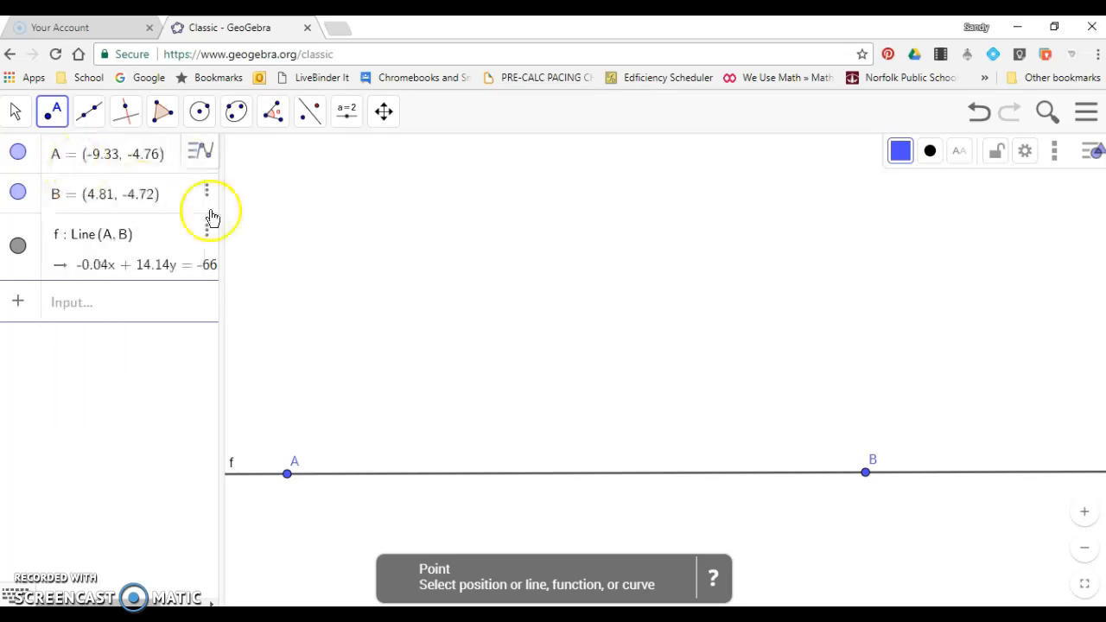
{"action": "left_click", "coordinate": [430, 263]}
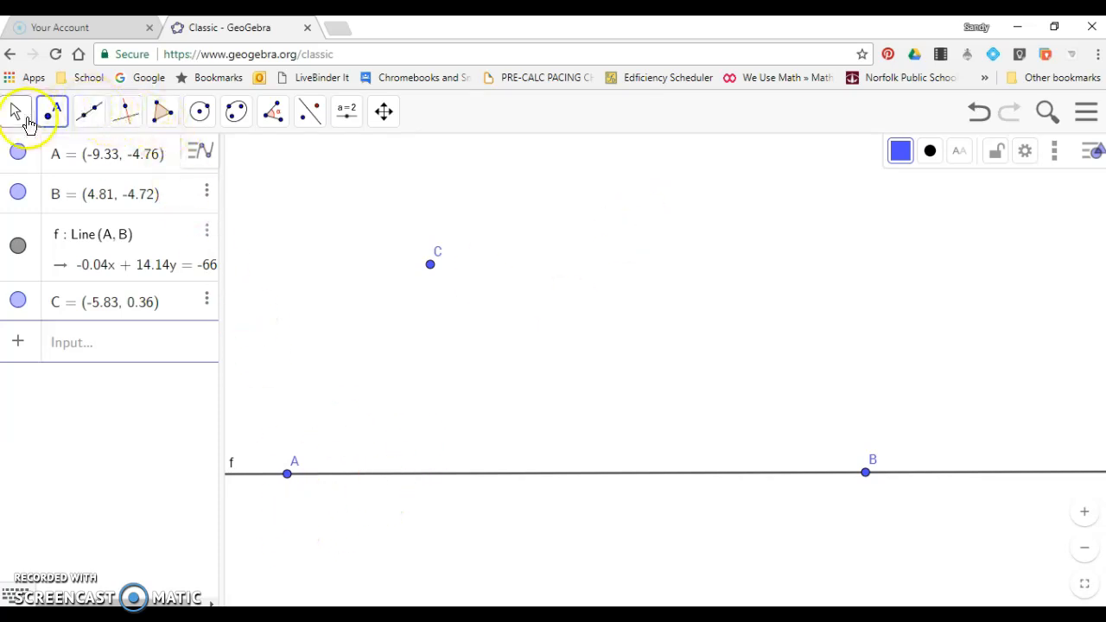
Draw a slanted line through point C and point A
{"action": "left_click", "coordinate": [89, 121]}
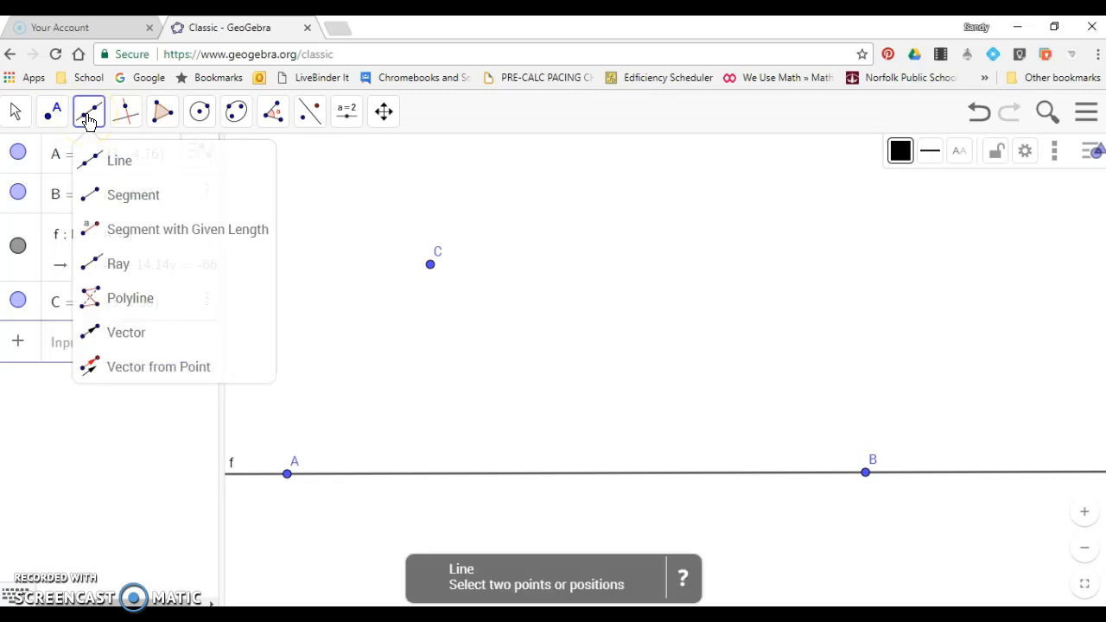
{"action": "left_click", "coordinate": [115, 172]}
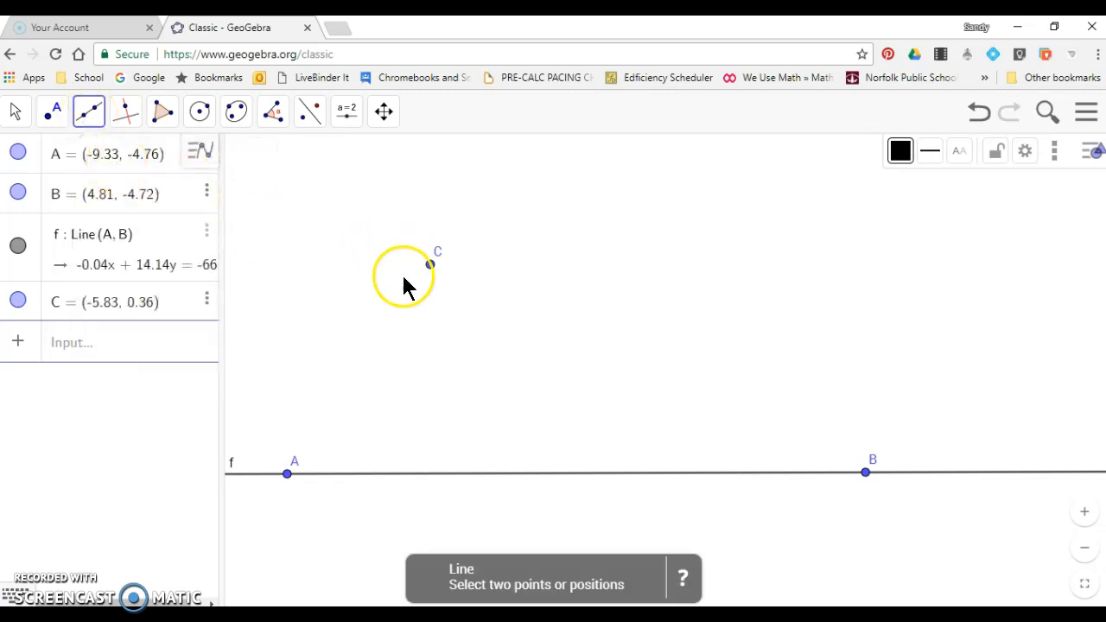
{"action": "left_click", "coordinate": [430, 264]}
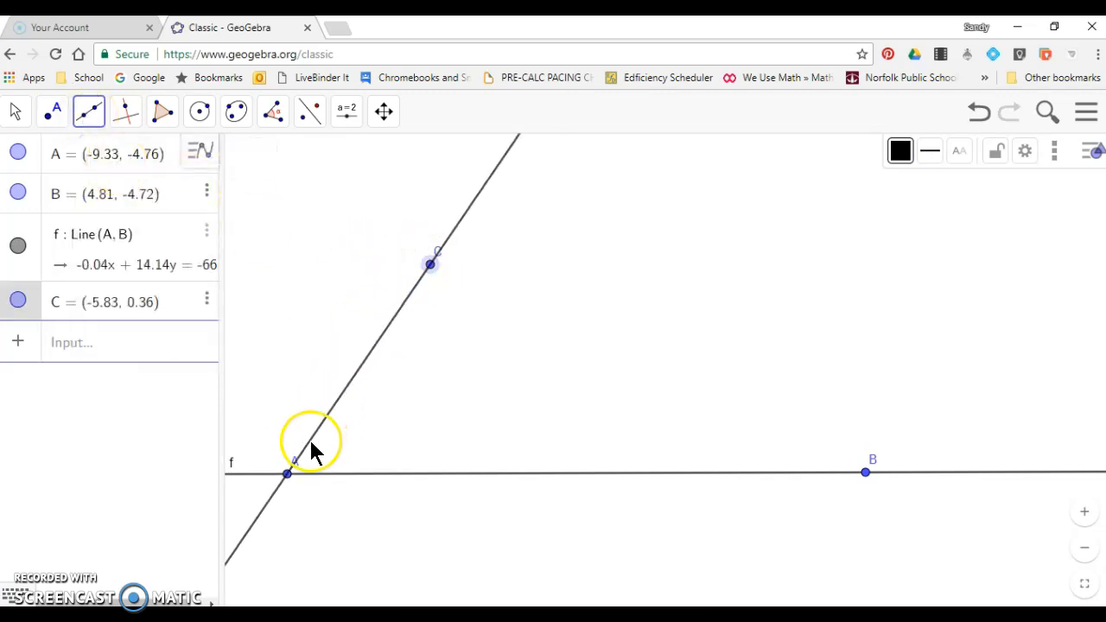
{"action": "left_click", "coordinate": [288, 474]}
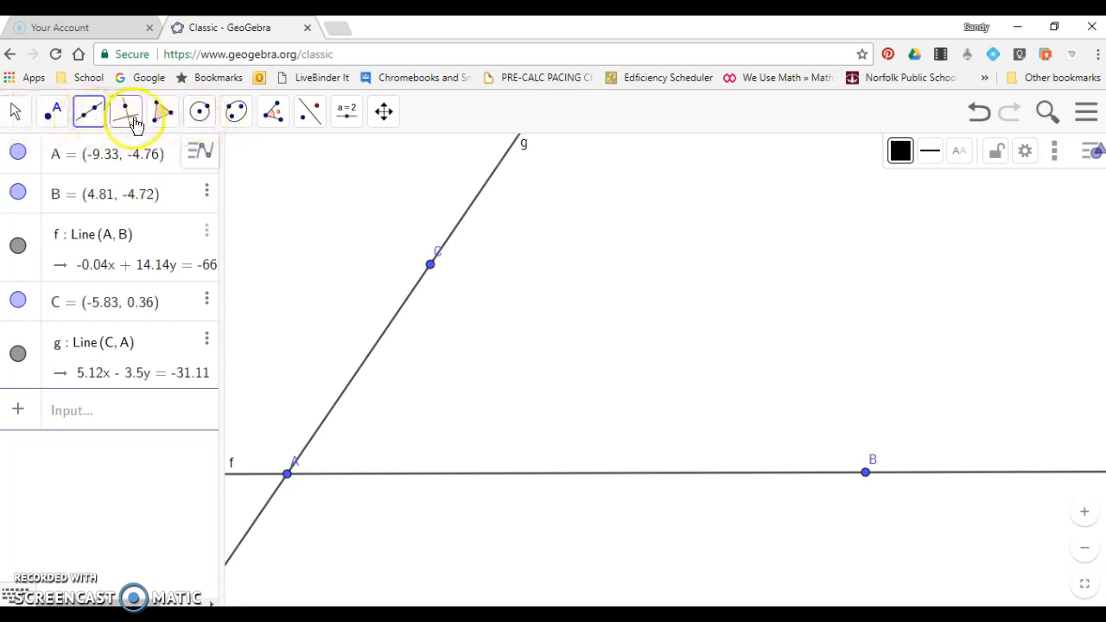
Try a Compass circle centred on point A with the distance from C to A as radius, and undo it
{"action": "left_click", "coordinate": [199, 121]}
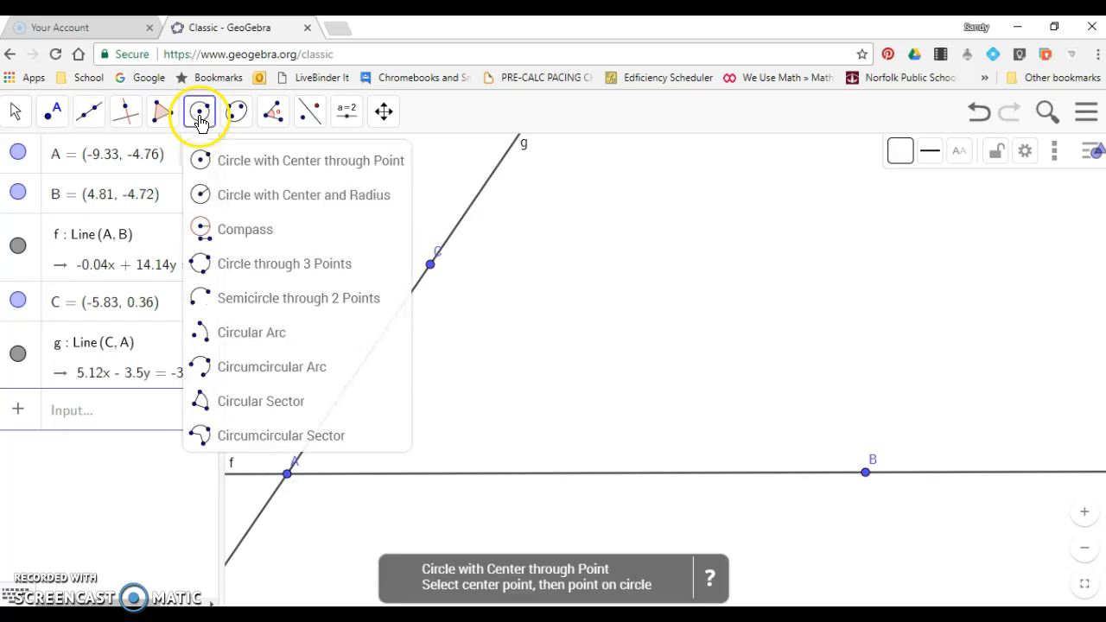
{"action": "left_click", "coordinate": [221, 232]}
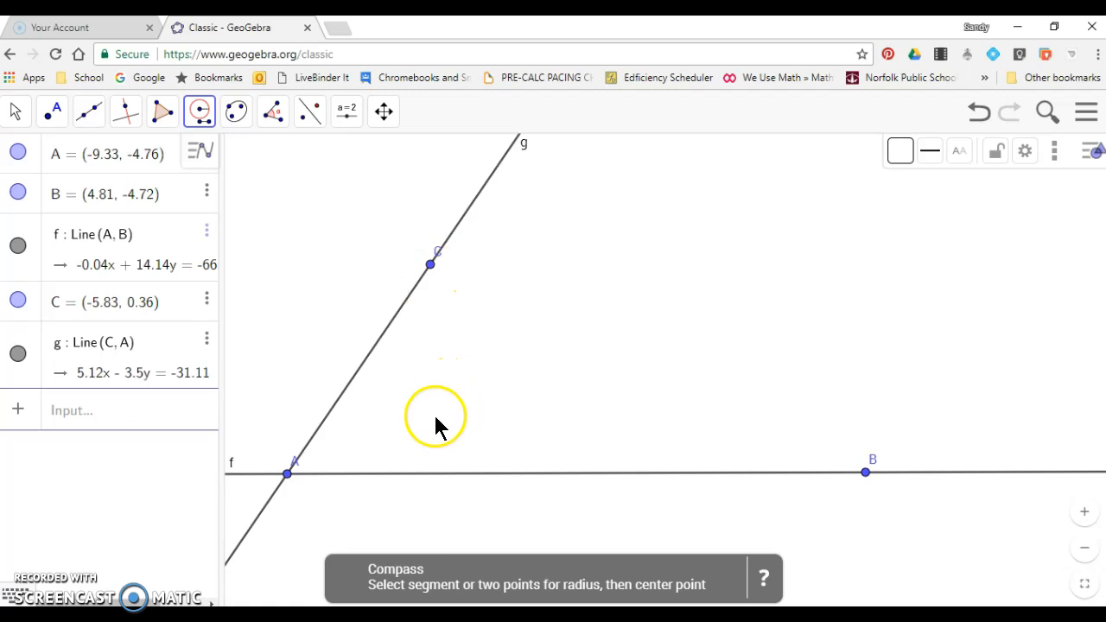
{"action": "left_click", "coordinate": [432, 265]}
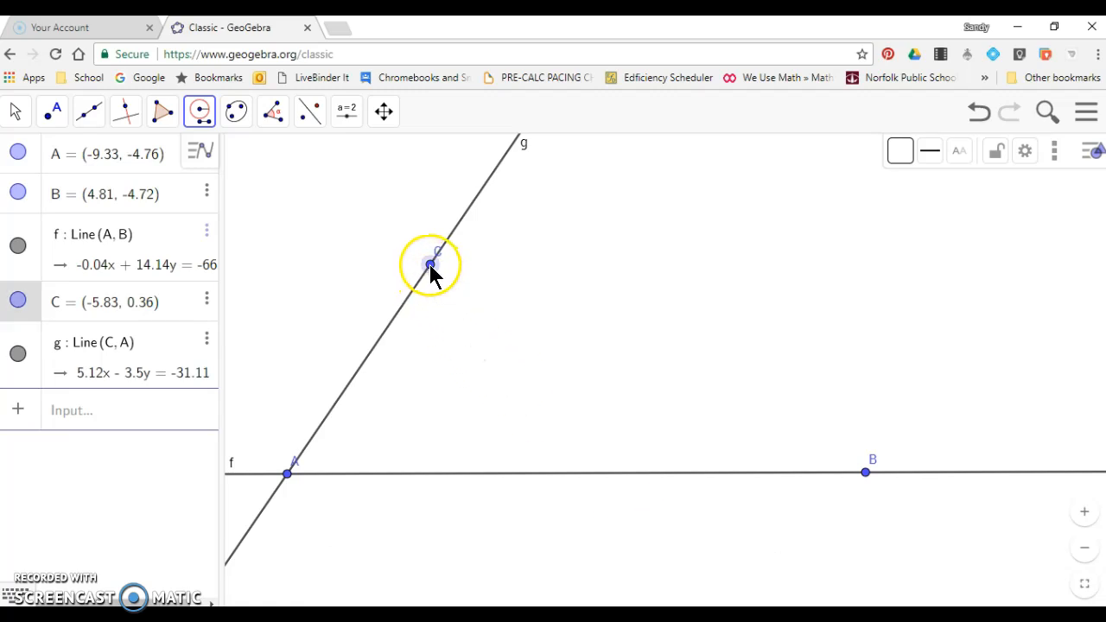
{"action": "left_click", "coordinate": [288, 481]}
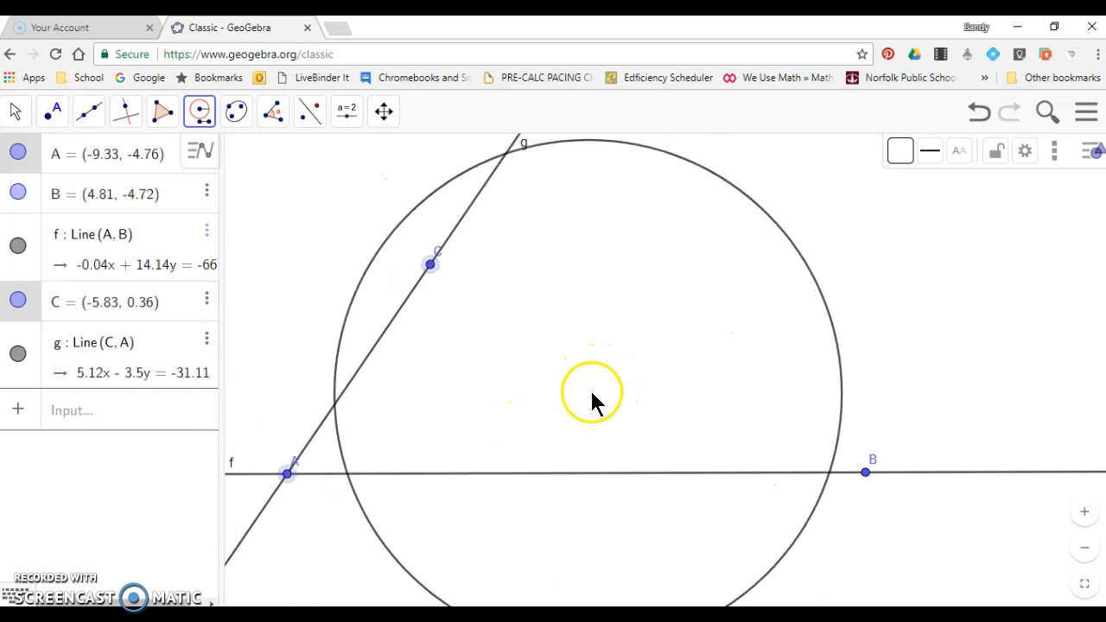
{"action": "left_click", "coordinate": [289, 479]}
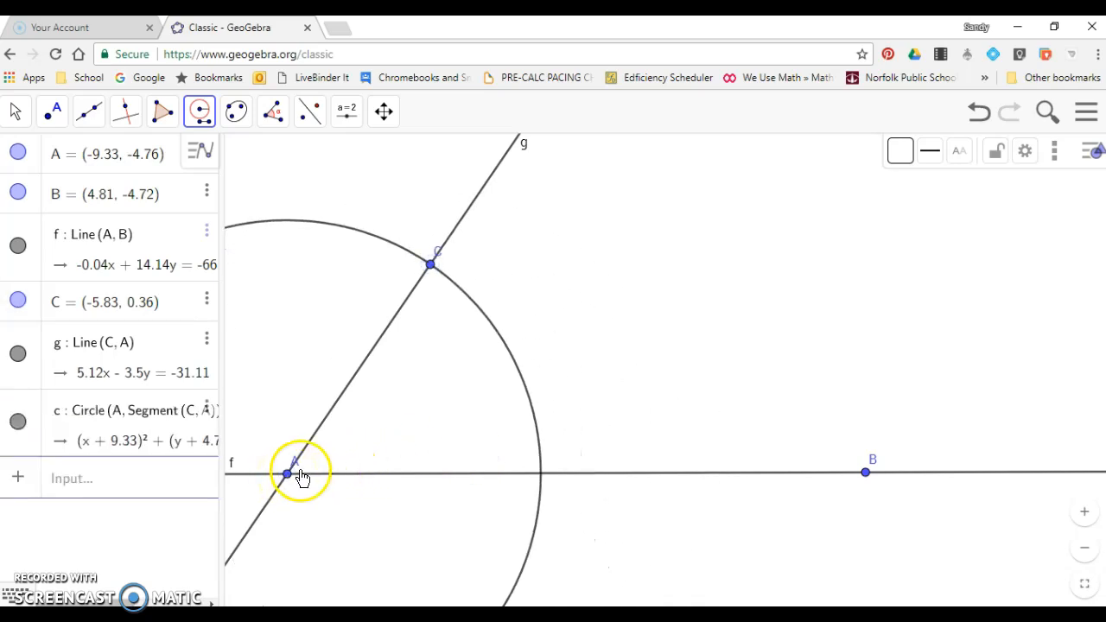
{"action": "left_click", "coordinate": [976, 121]}
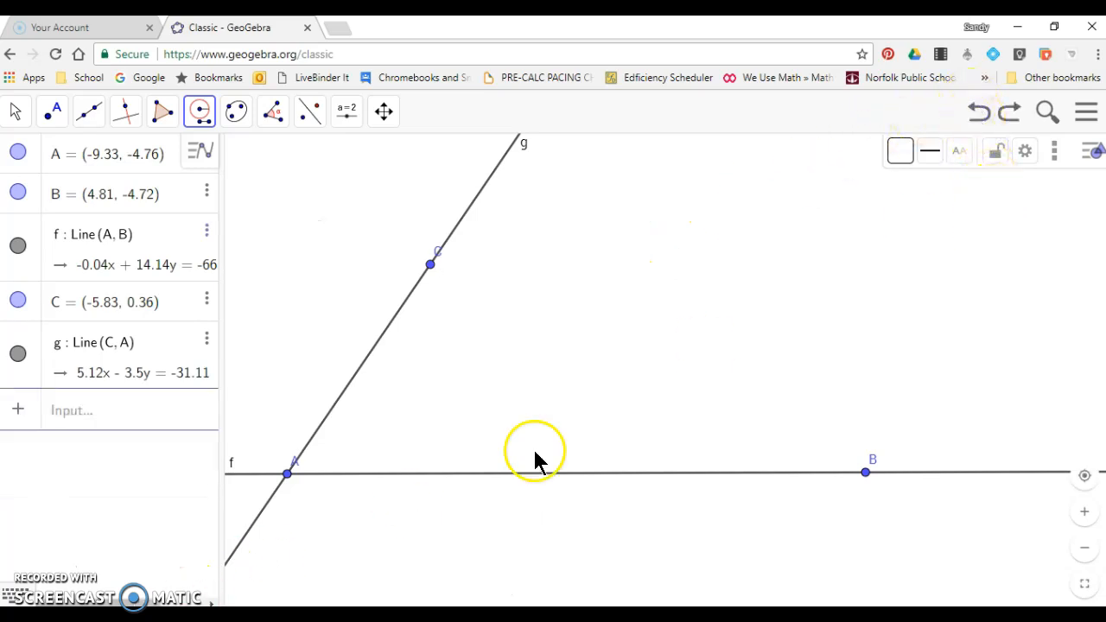
Add a point on line CA at about (-8.2, -3.1) and draw a Compass circle centred on A with its distance from A as radius
{"action": "left_click", "coordinate": [54, 117]}
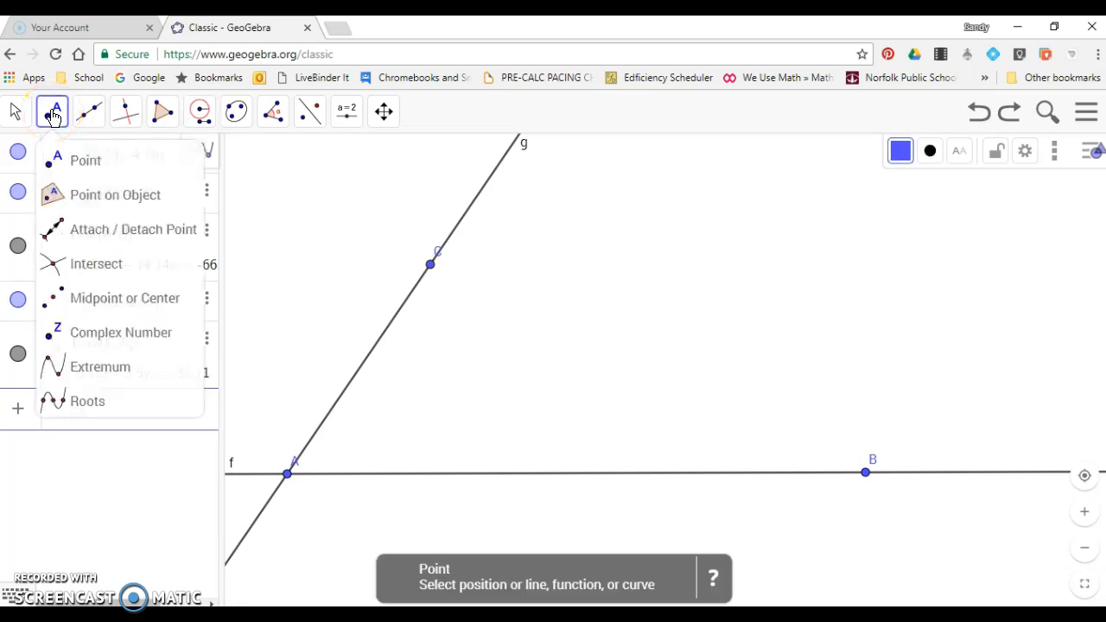
{"action": "left_click", "coordinate": [333, 408]}
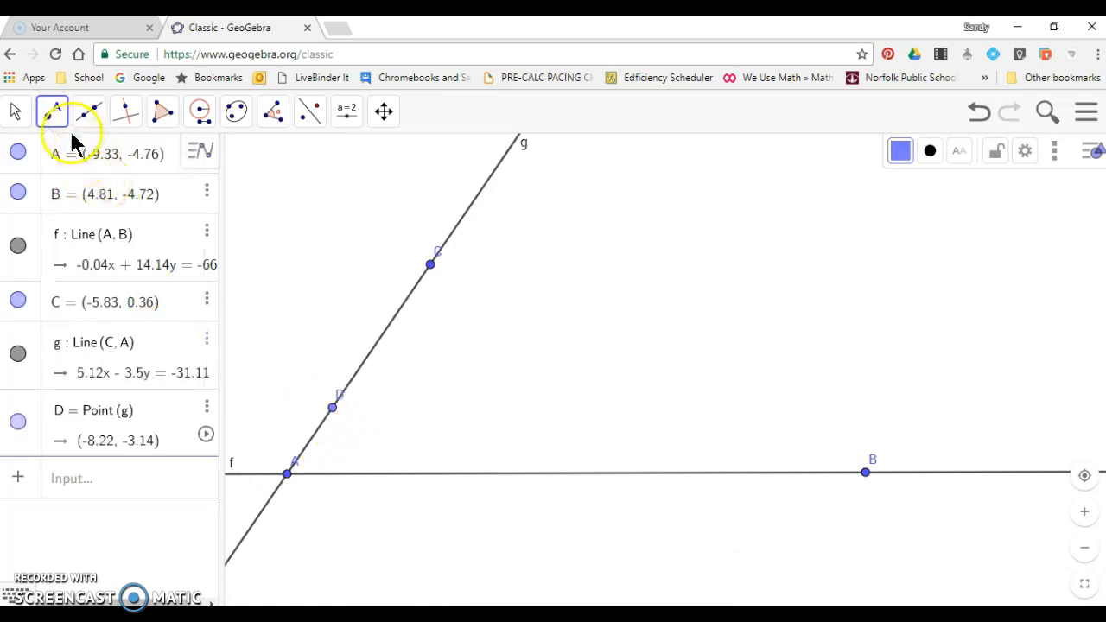
{"action": "left_click", "coordinate": [203, 112]}
{"action": "left_click", "coordinate": [241, 229]}
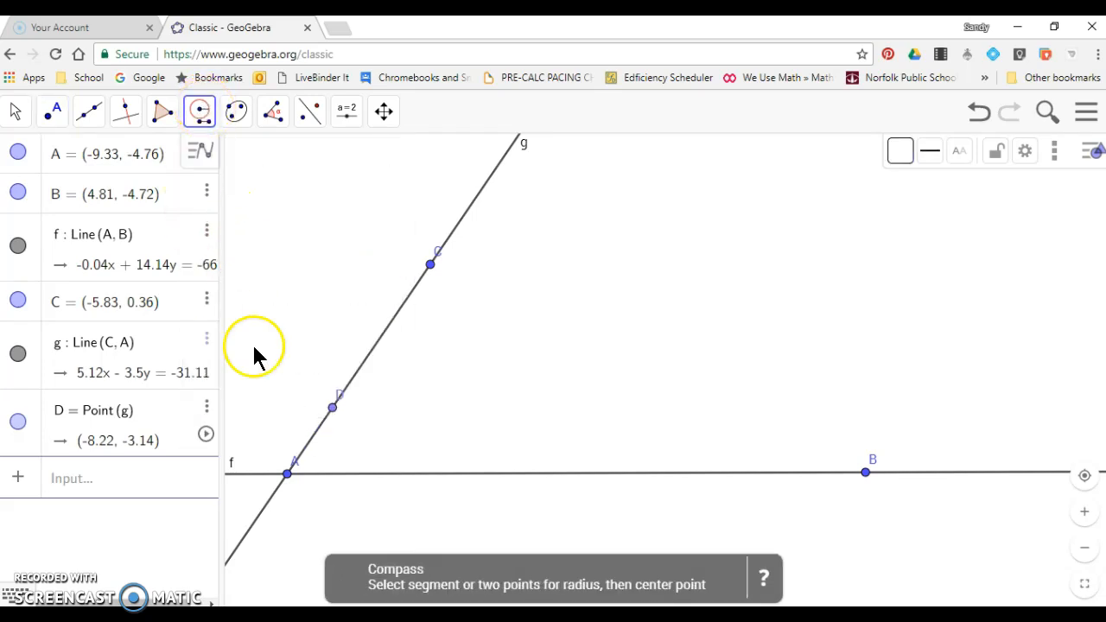
{"action": "left_click", "coordinate": [287, 474]}
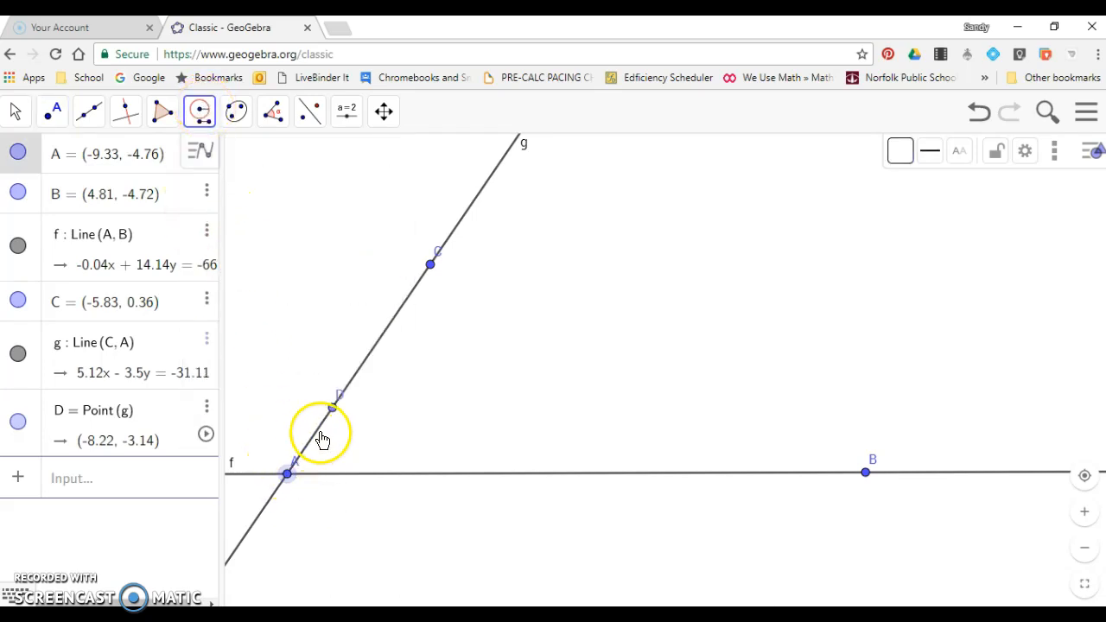
{"action": "left_click", "coordinate": [332, 418]}
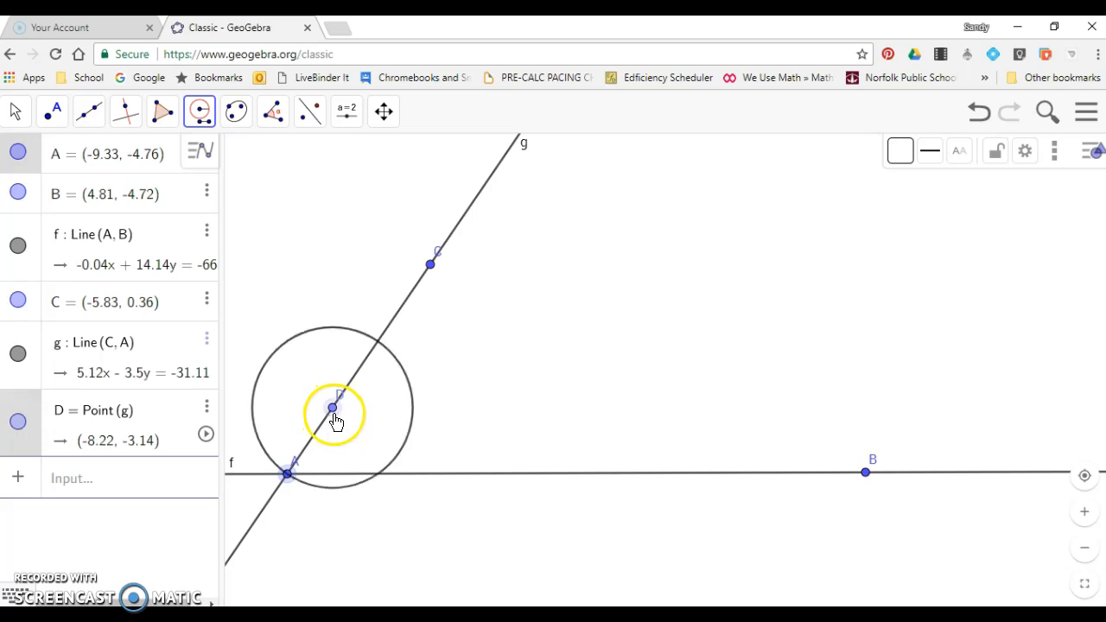
{"action": "left_click", "coordinate": [288, 474]}
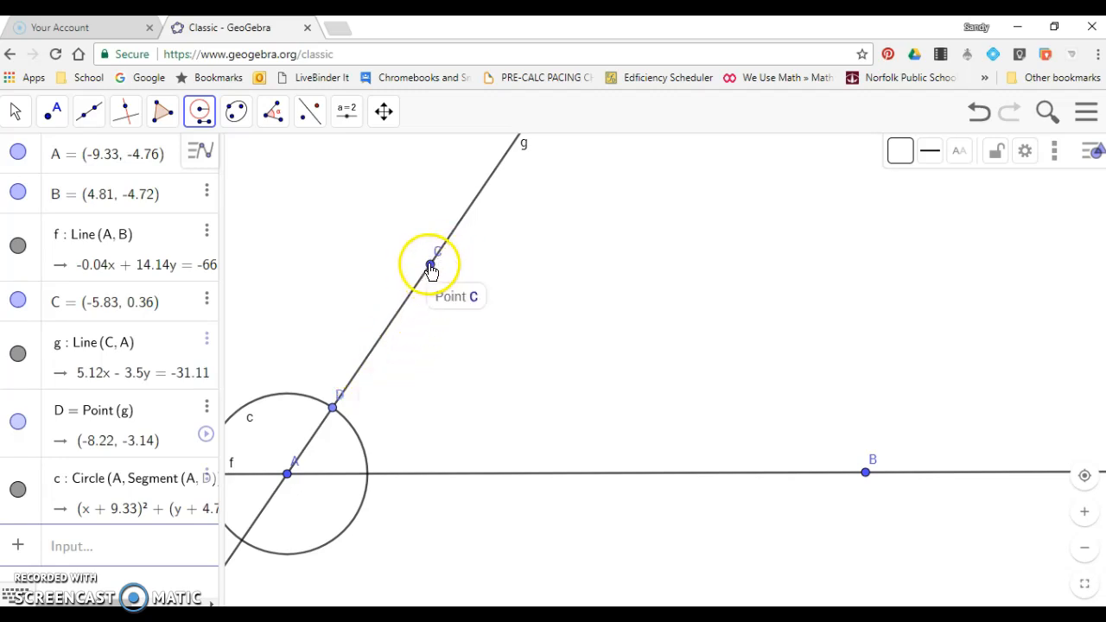
Copy the radius AD with the Compass tool to draw a matching circle centred on point C
{"action": "left_click", "coordinate": [199, 111]}
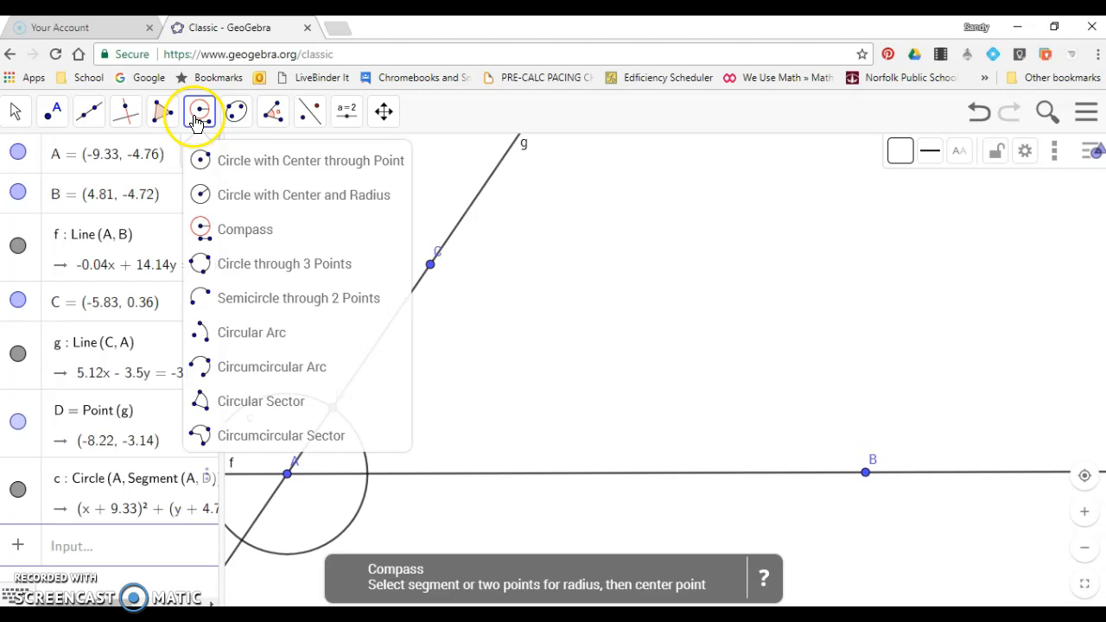
{"action": "left_click", "coordinate": [231, 235]}
{"action": "left_click", "coordinate": [288, 477]}
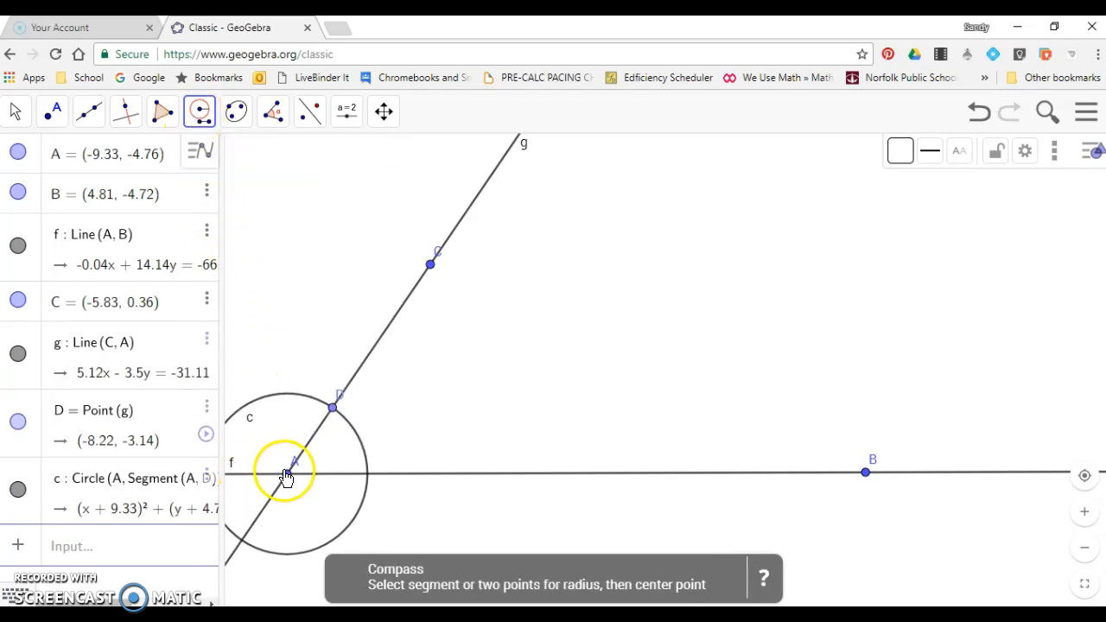
{"action": "left_click", "coordinate": [332, 409]}
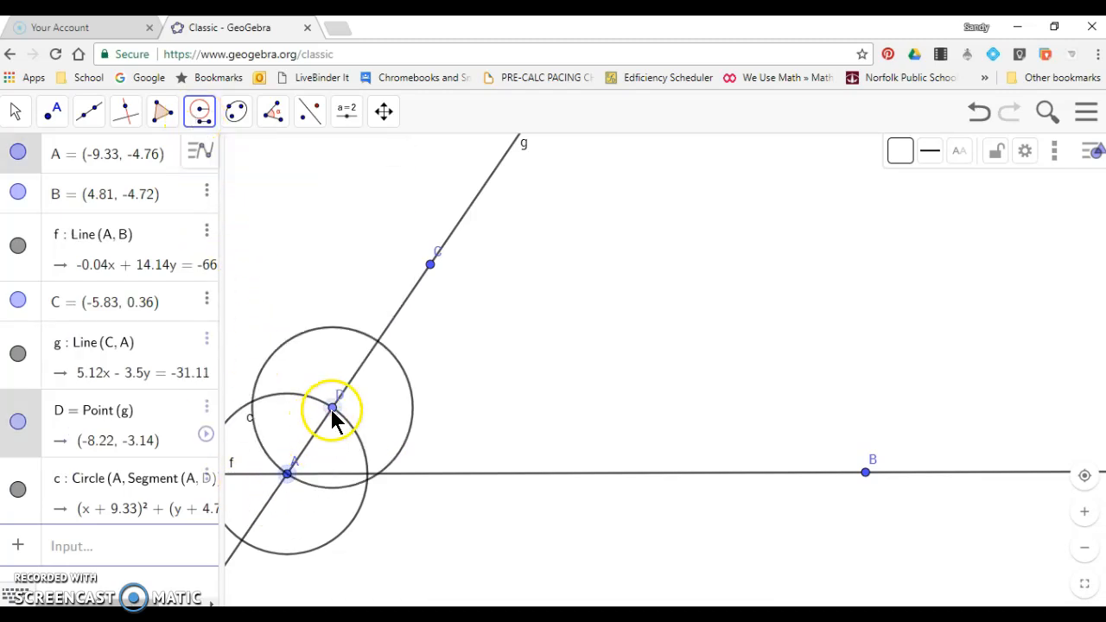
{"action": "left_click", "coordinate": [431, 266]}
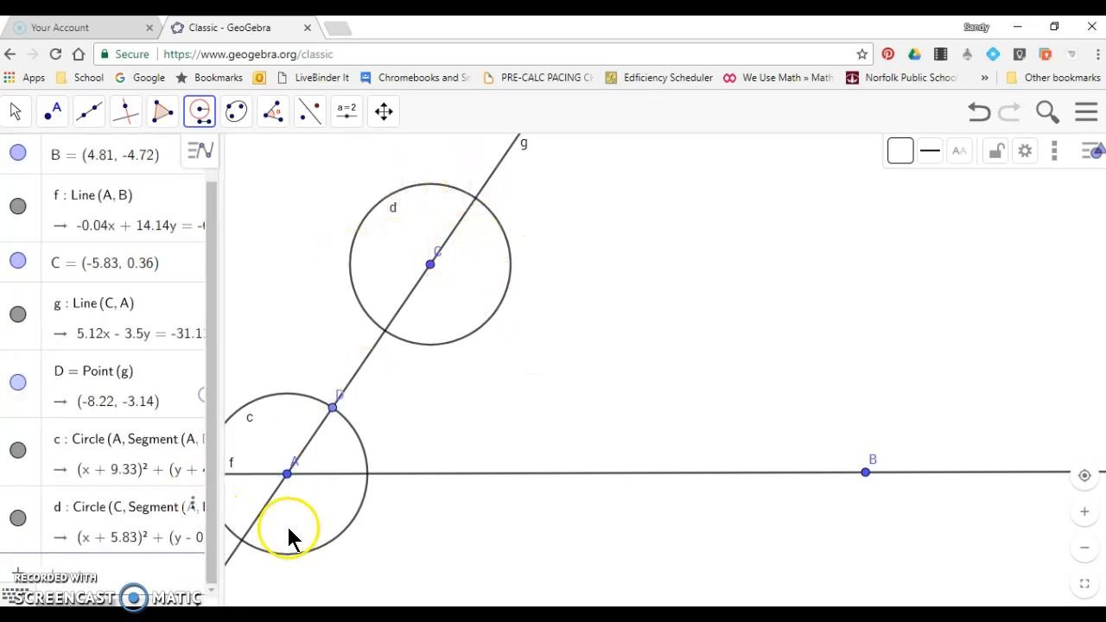
Mark the intersection of A's circle with line AB on B's side, and the upper intersection of C's circle with line CA
{"action": "left_click", "coordinate": [48, 121]}
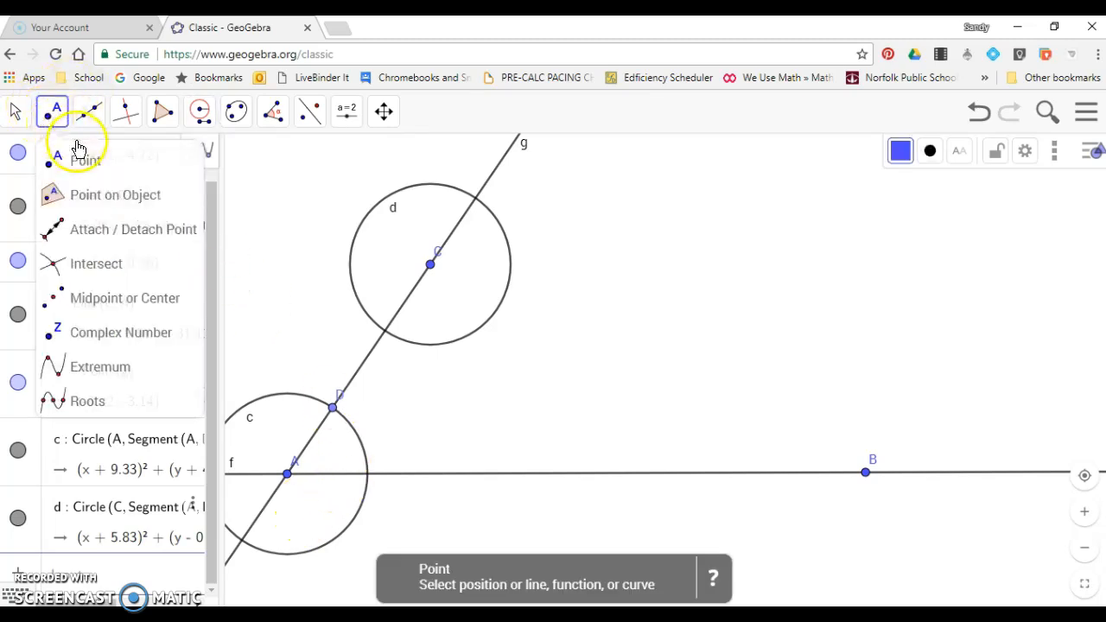
{"action": "left_click", "coordinate": [368, 475]}
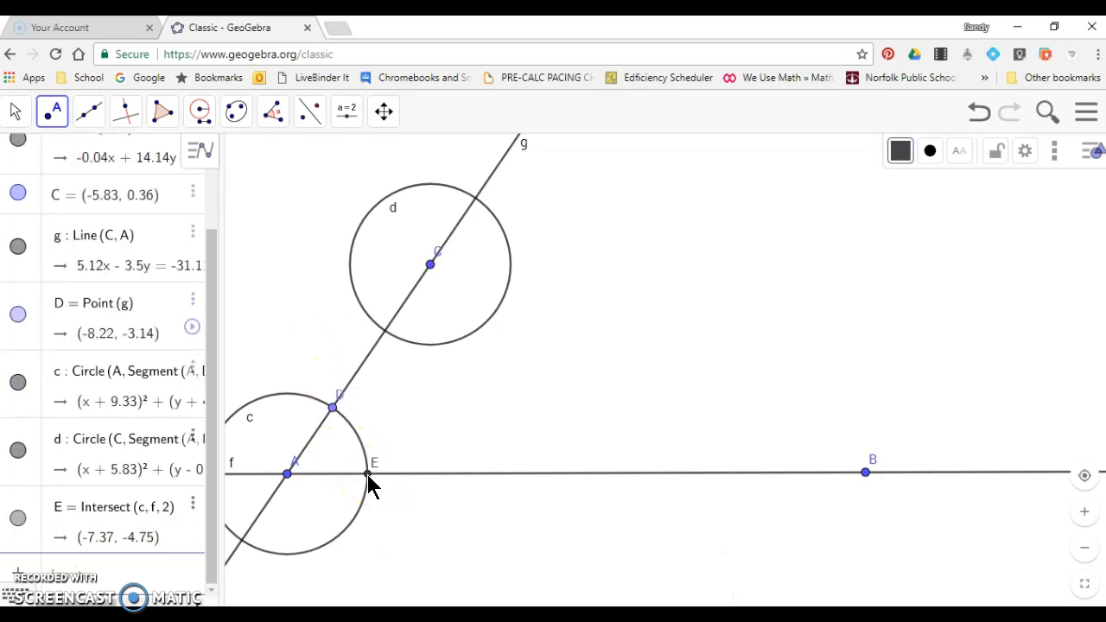
{"action": "left_click", "coordinate": [477, 204]}
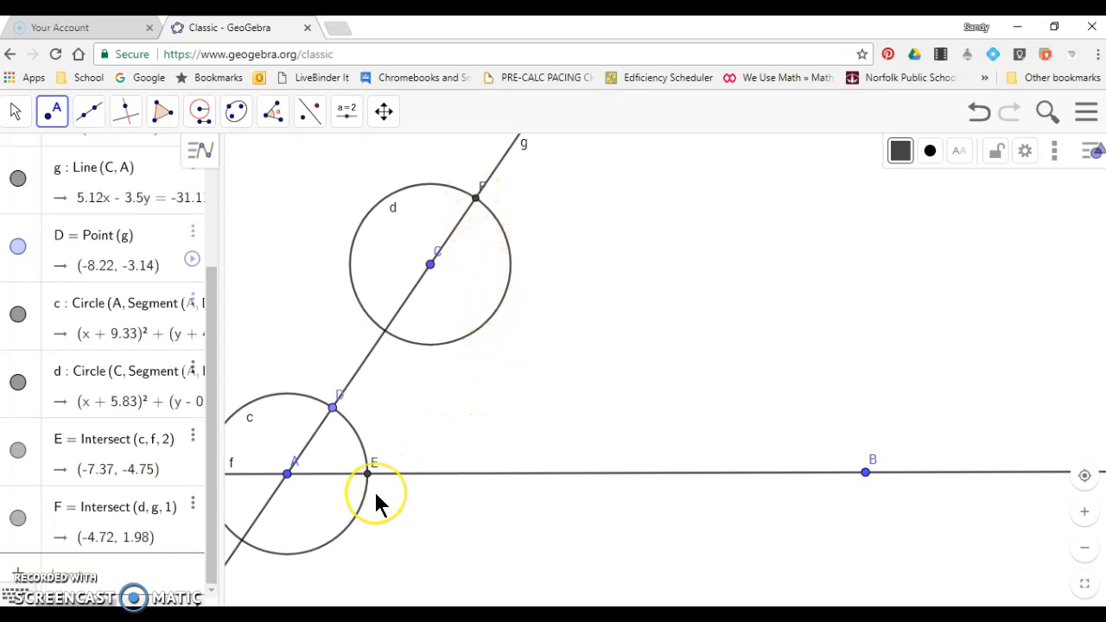
Copy the distance from D to E with the Compass tool to draw a circle centred on point F
{"action": "left_click", "coordinate": [200, 116]}
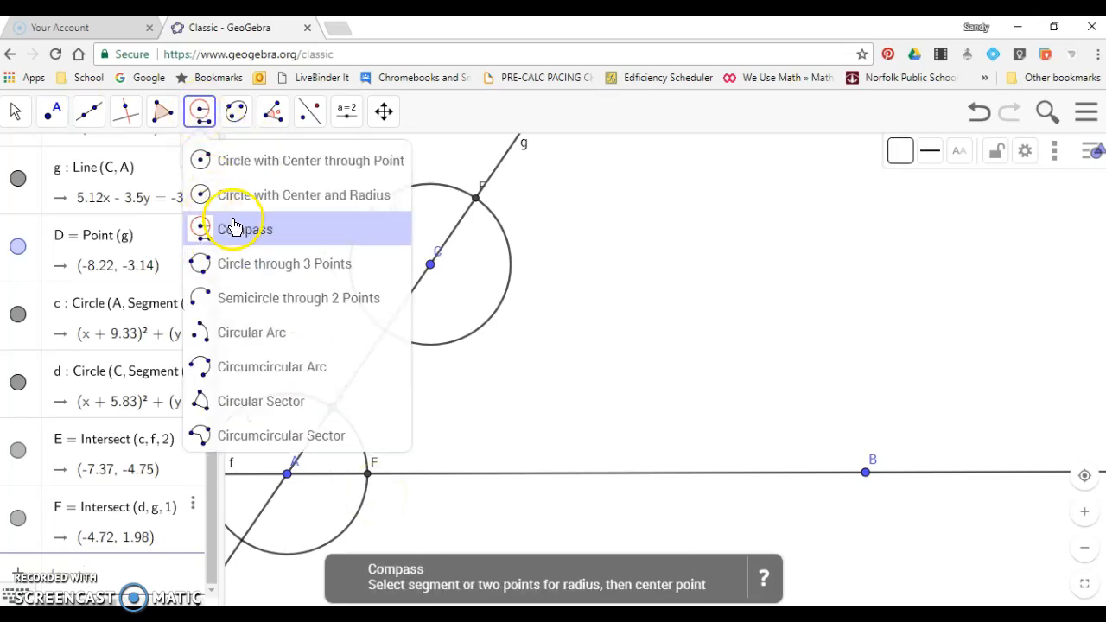
{"action": "left_click", "coordinate": [235, 227]}
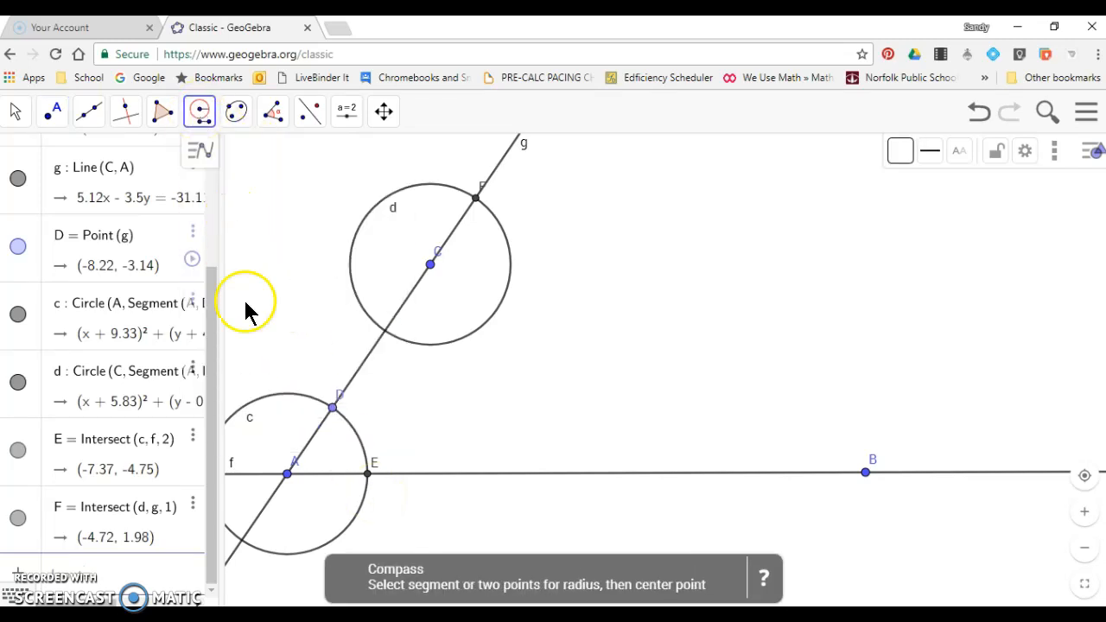
{"action": "left_click", "coordinate": [333, 410]}
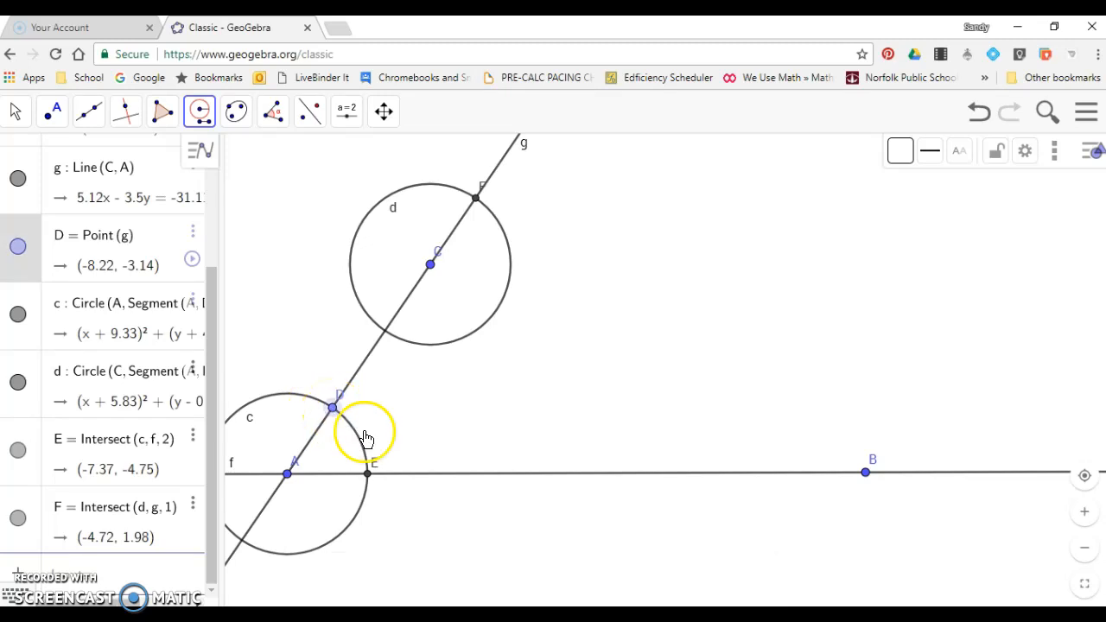
{"action": "left_click", "coordinate": [368, 476]}
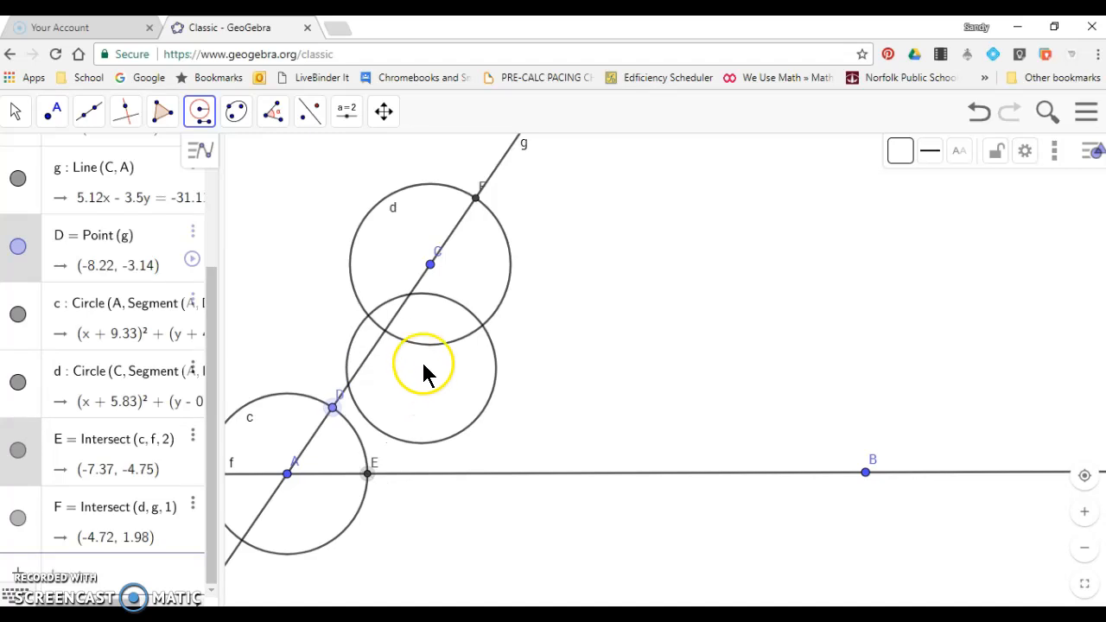
{"action": "left_click", "coordinate": [476, 200]}
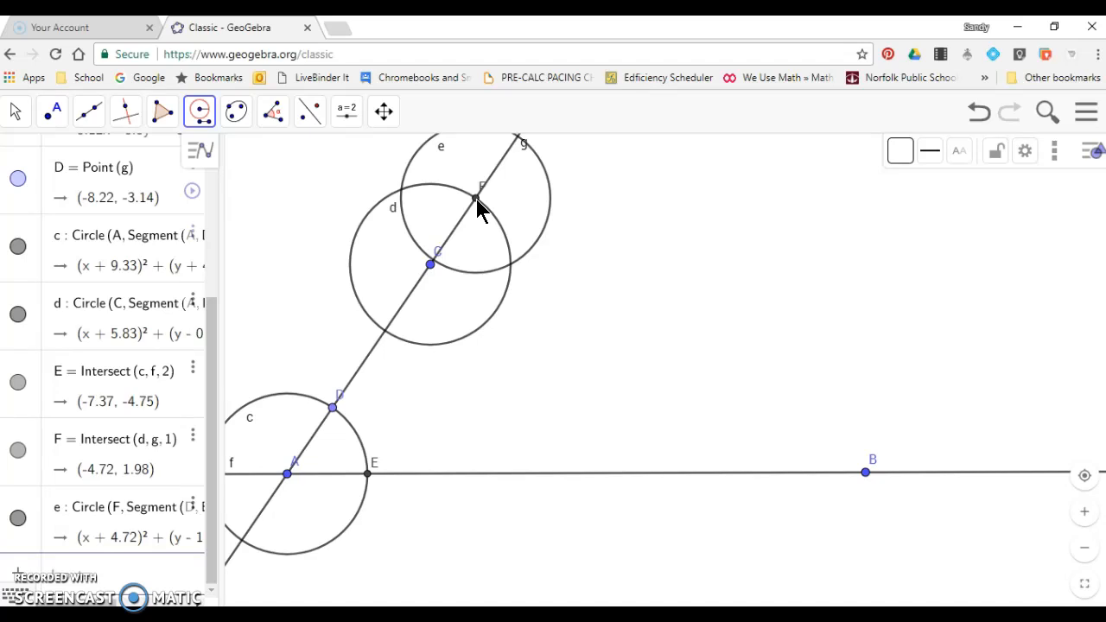
Mark the lower-right intersection point of the circles centred on C and F
{"action": "left_click", "coordinate": [48, 116]}
{"action": "left_click", "coordinate": [58, 166]}
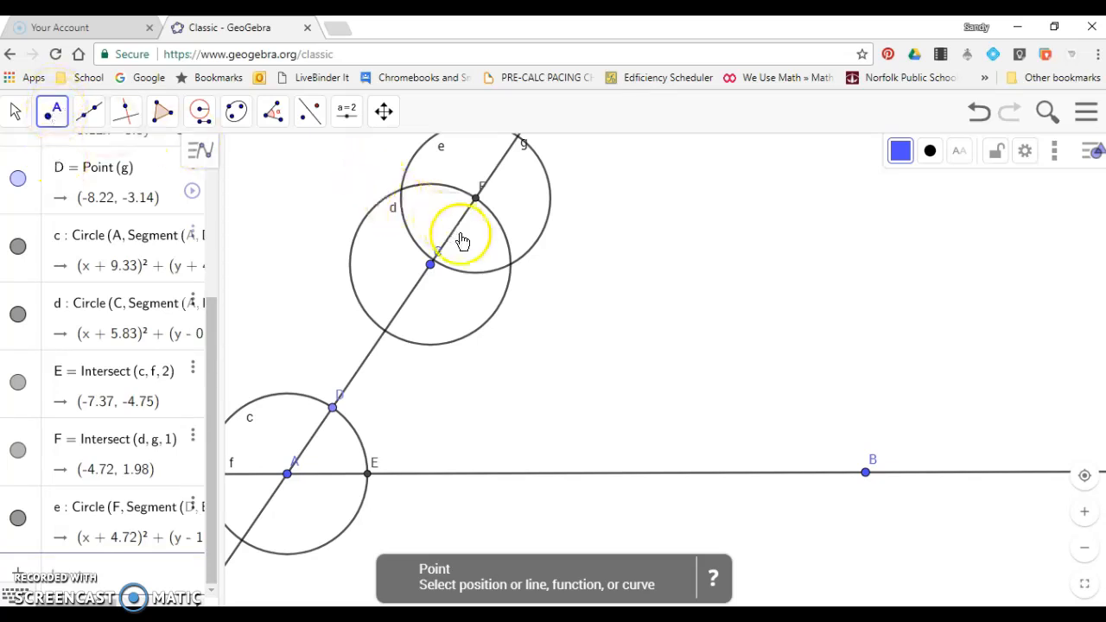
{"action": "left_click", "coordinate": [511, 264]}
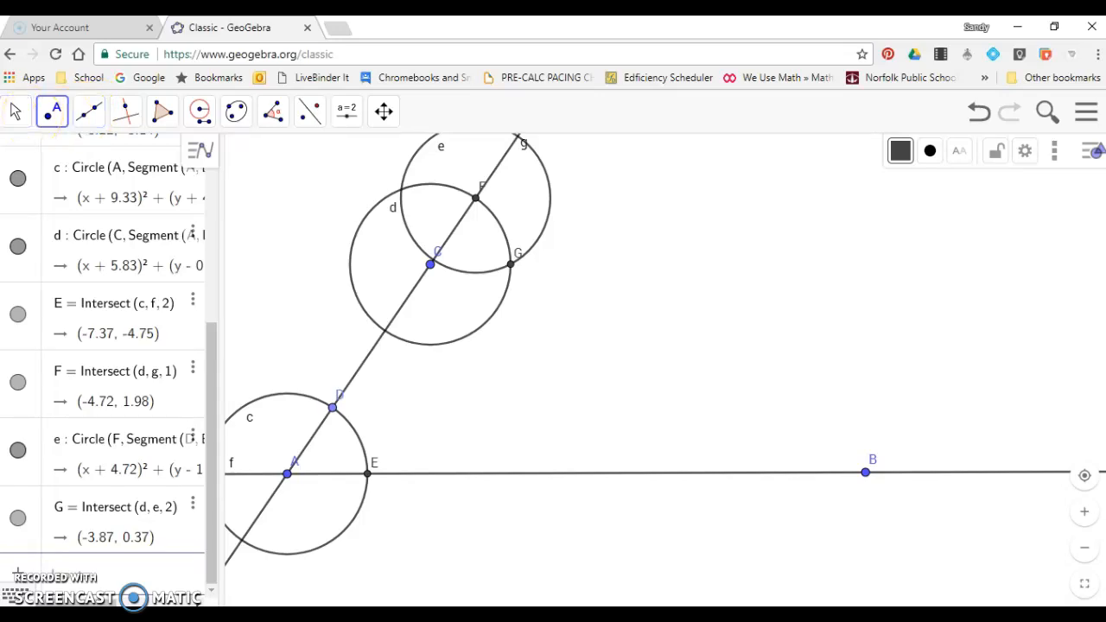
Draw a line through point C and point G, parallel to line AB
{"action": "left_click", "coordinate": [94, 114]}
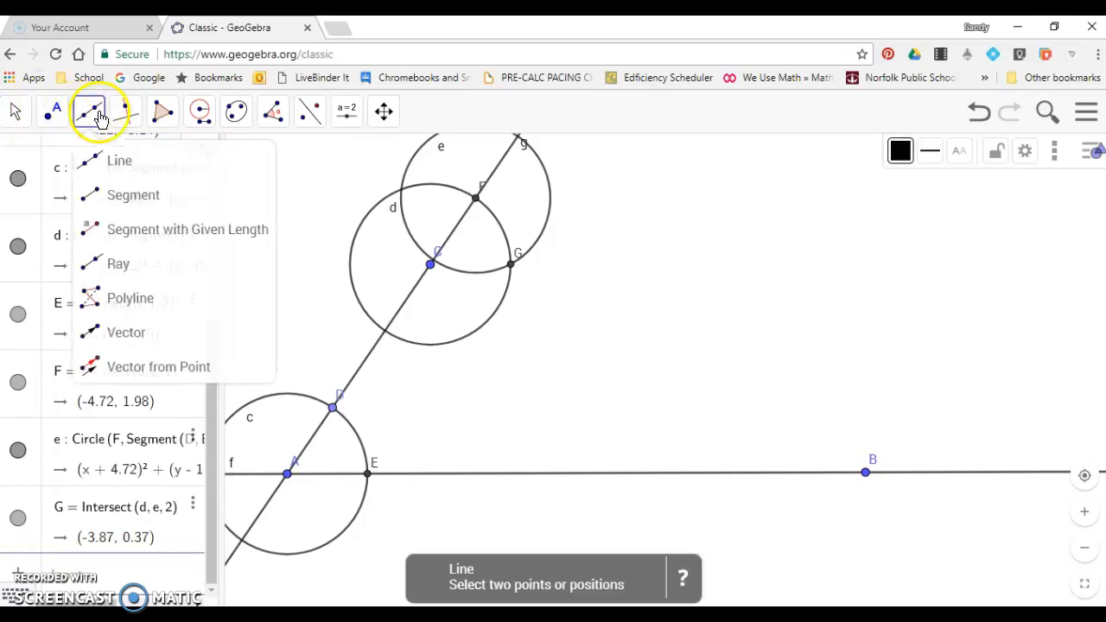
{"action": "left_click", "coordinate": [108, 170]}
{"action": "left_click", "coordinate": [431, 265]}
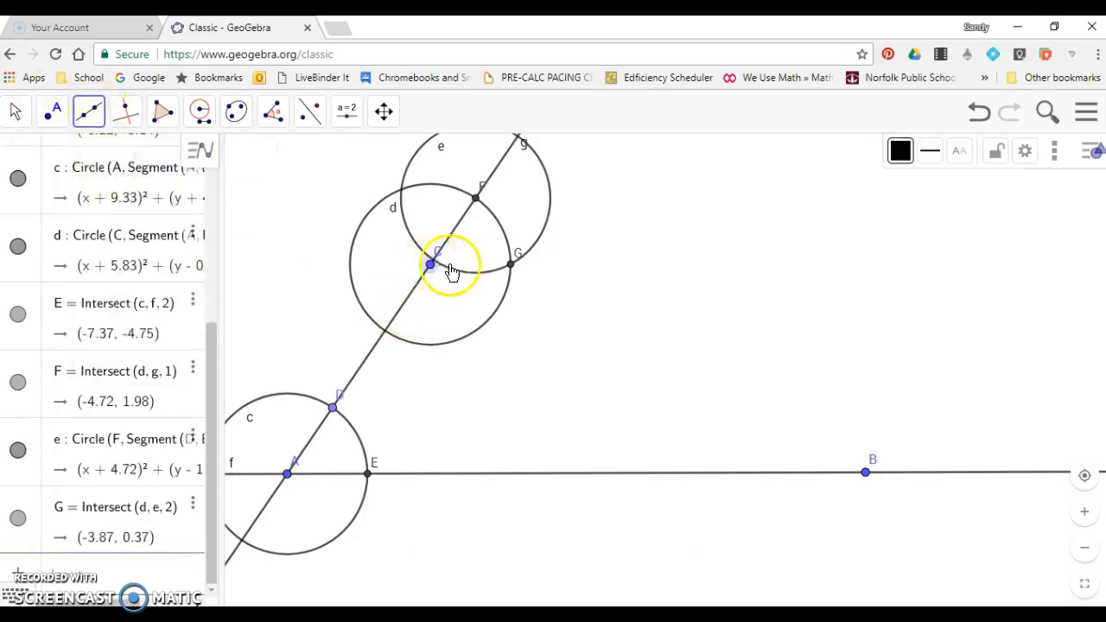
{"action": "left_click", "coordinate": [511, 271]}
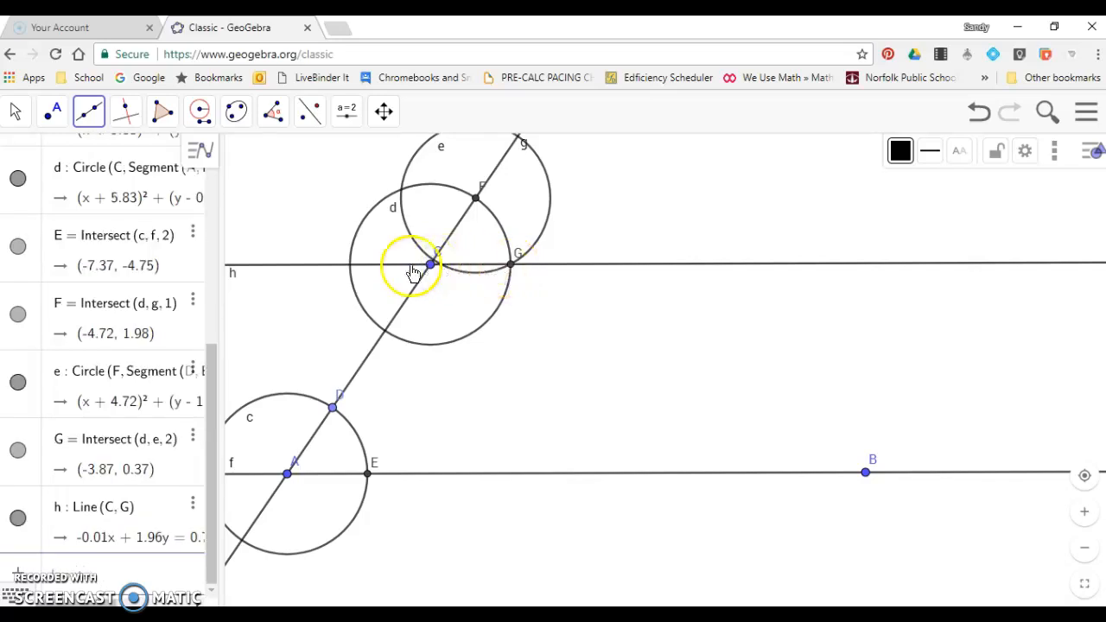